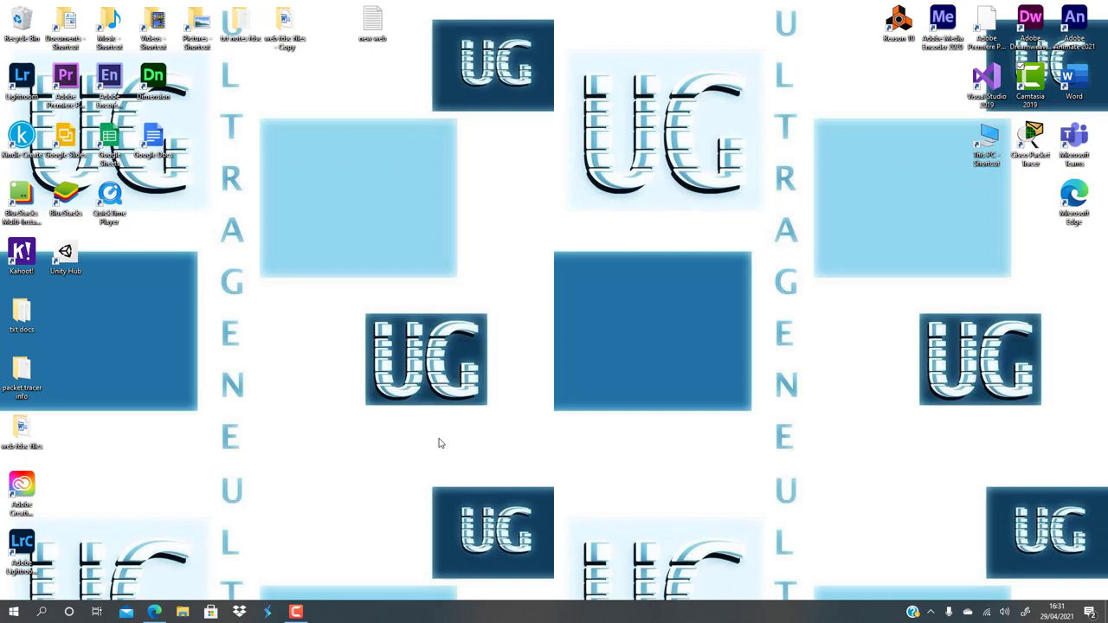
In File Explorer, go to Desktop > web fdsc files > asignment developing
left_click(183, 613)
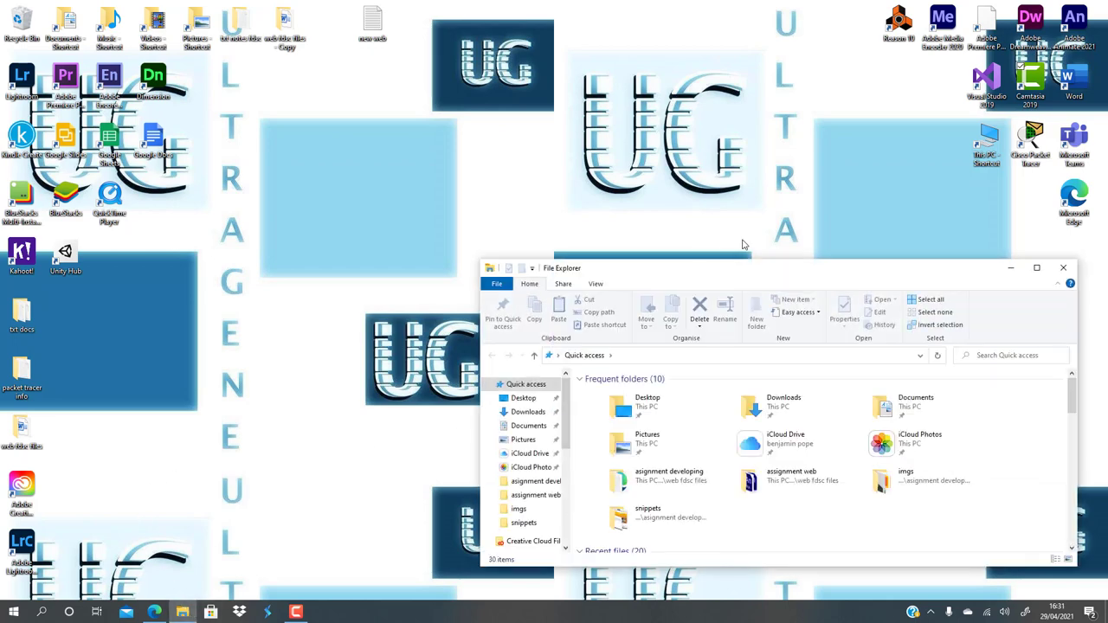
left_click_drag(751, 274, 533, 158)
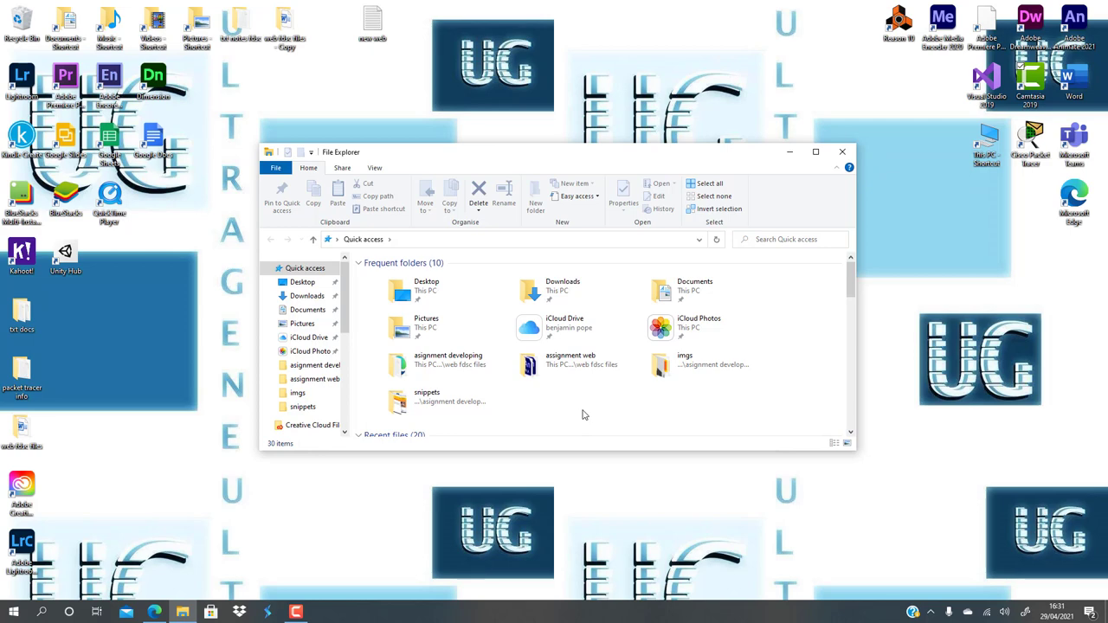
left_click(308, 309)
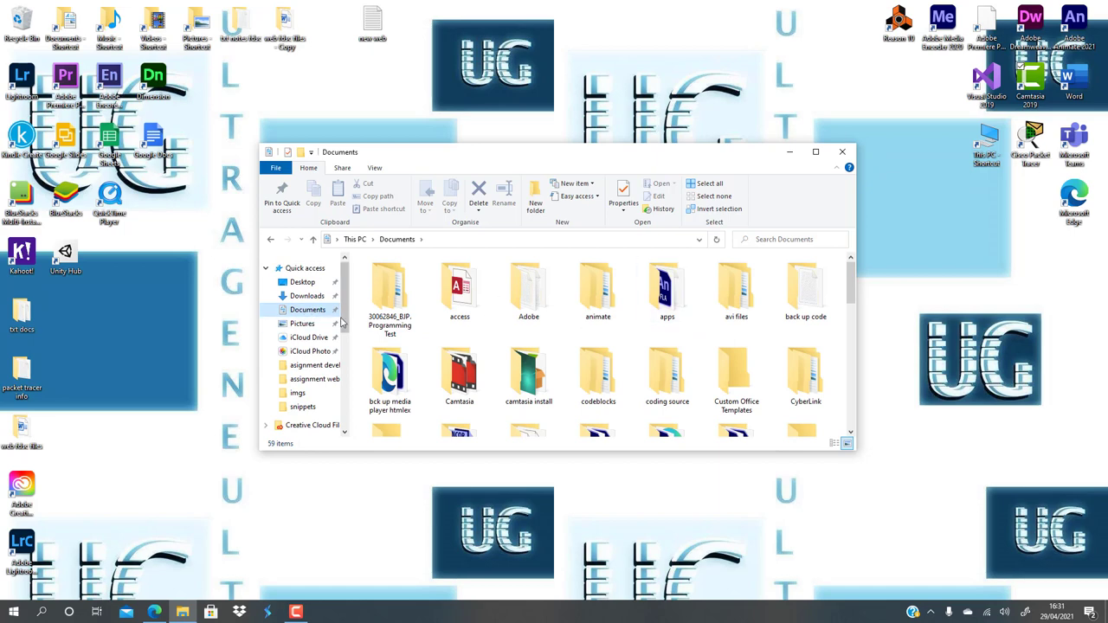
left_click(302, 281)
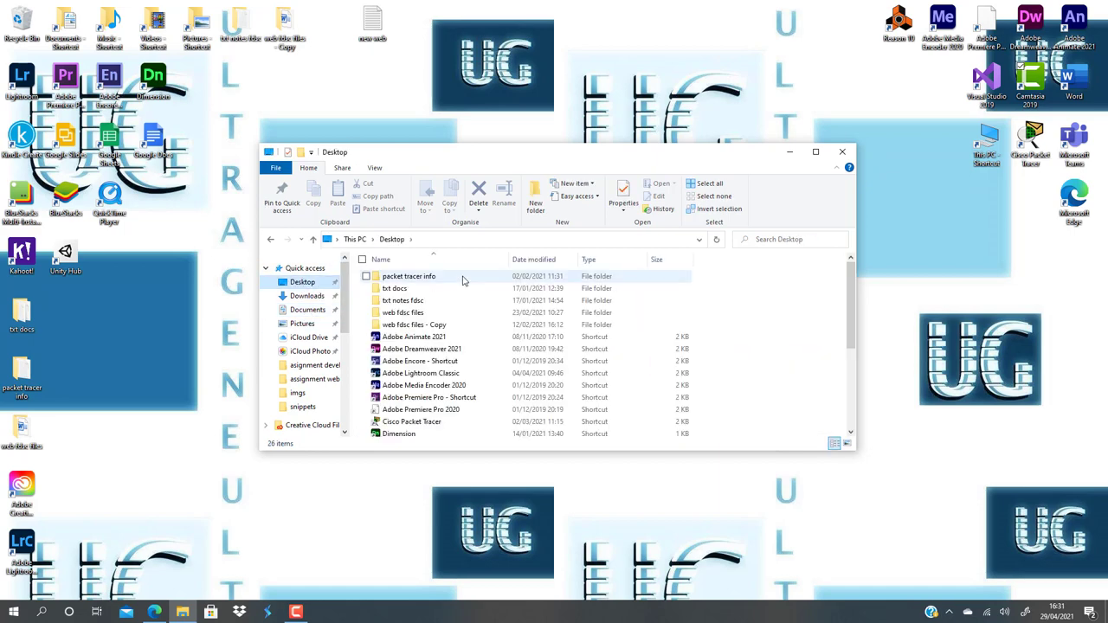
double_click(403, 312)
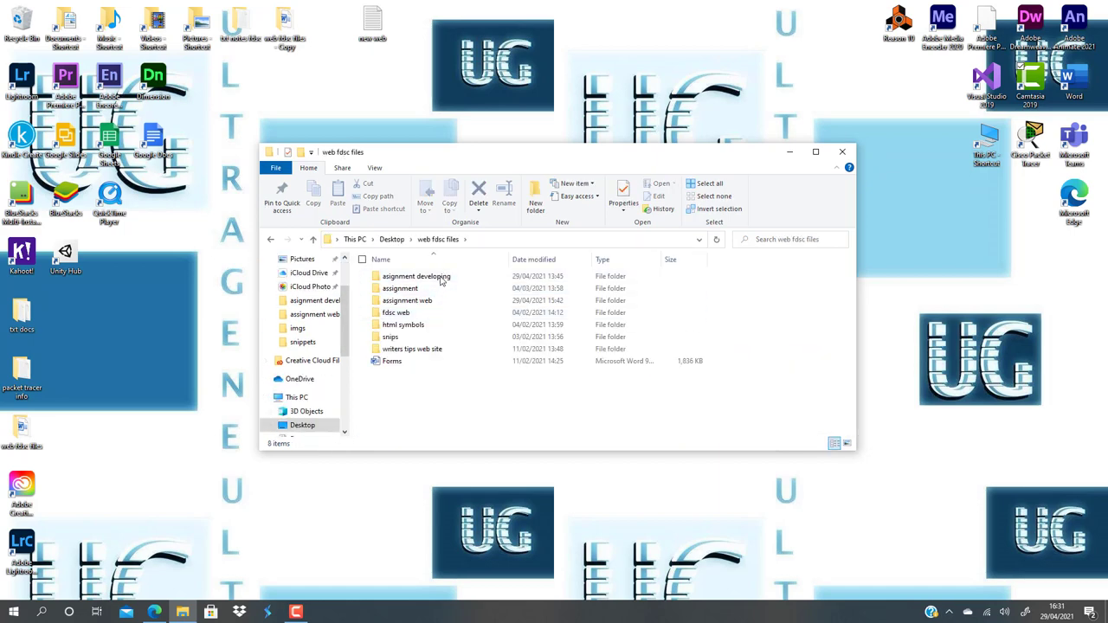
left_click(416, 276)
double_click(416, 276)
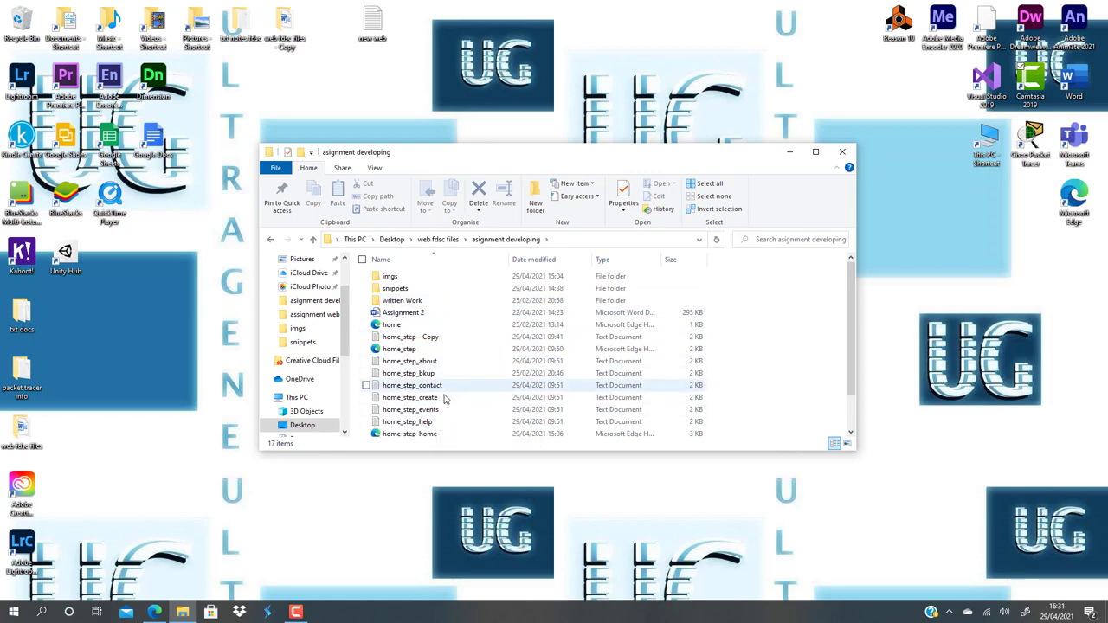
scroll(452, 416, "down", 1)
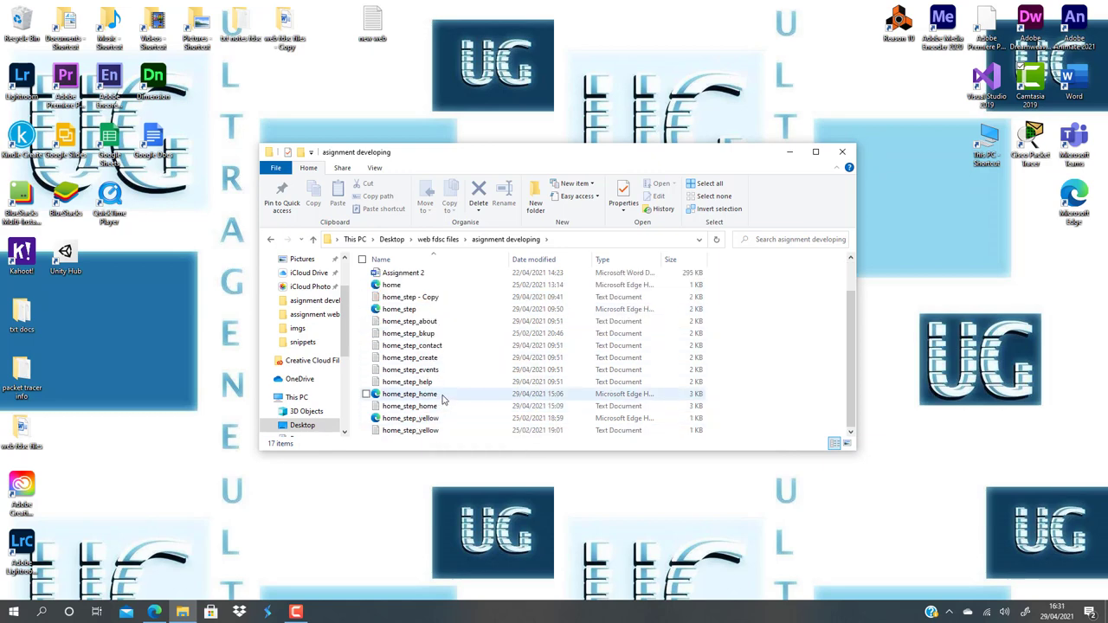
Open home_step_home in Notepad, review the navigation icon lines, and remove the space before </title>
double_click(444, 407)
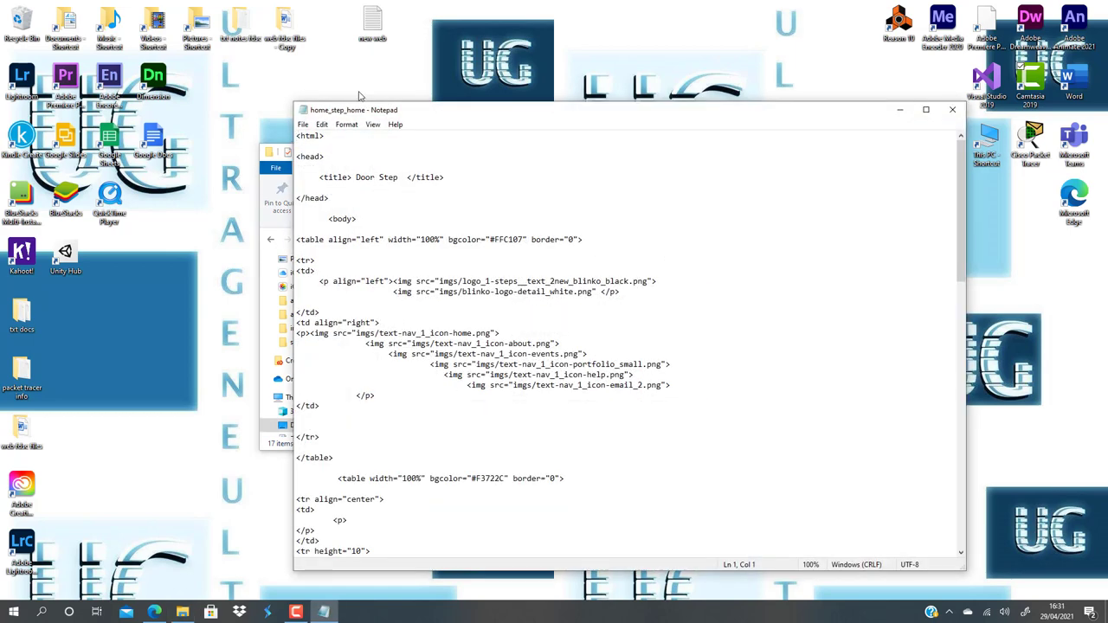
scroll(596, 359, "down", 4)
scroll(596, 359, "down", 5)
scroll(596, 360, "down", 5)
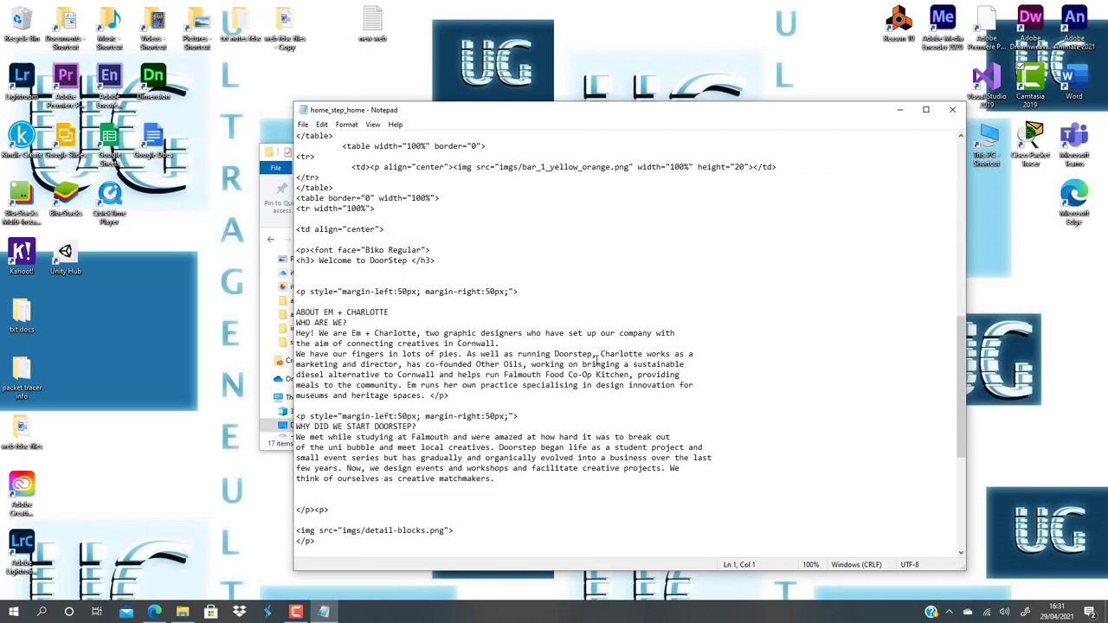
scroll(596, 359, "down", 5)
scroll(594, 359, "up", 5)
scroll(594, 359, "up", 5)
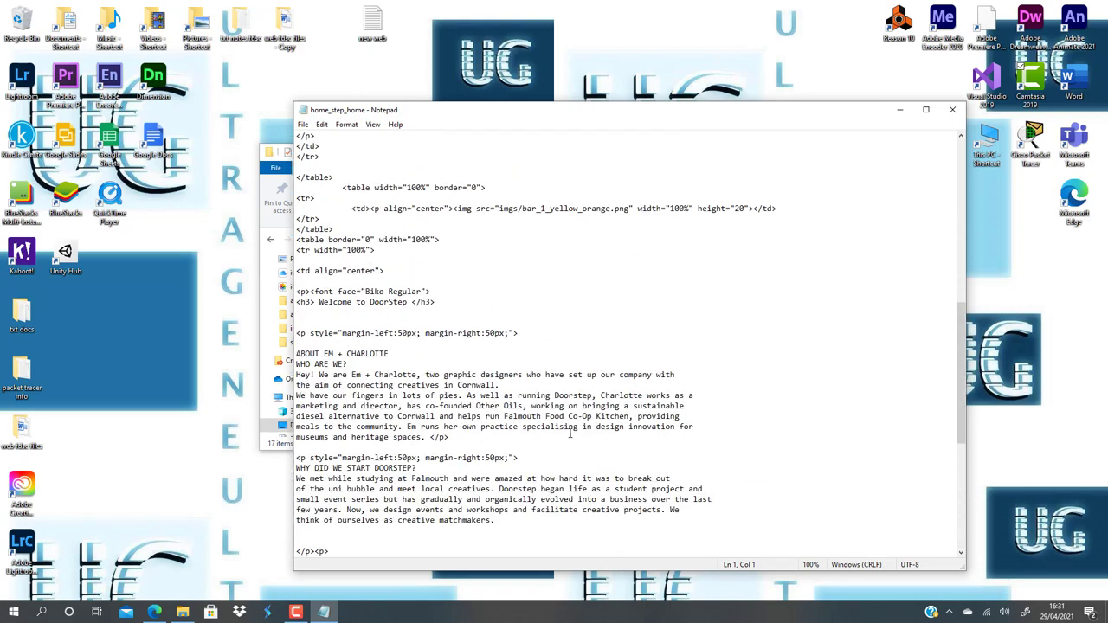
scroll(580, 390, "up", 5)
scroll(572, 430, "up", 5)
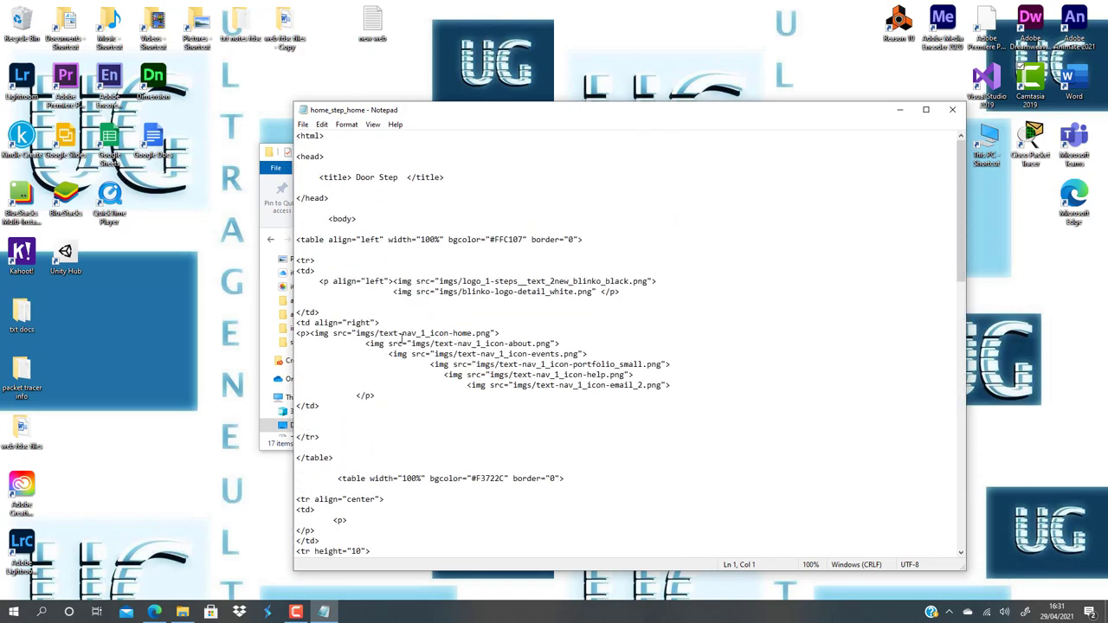
left_click_drag(297, 332, 672, 387)
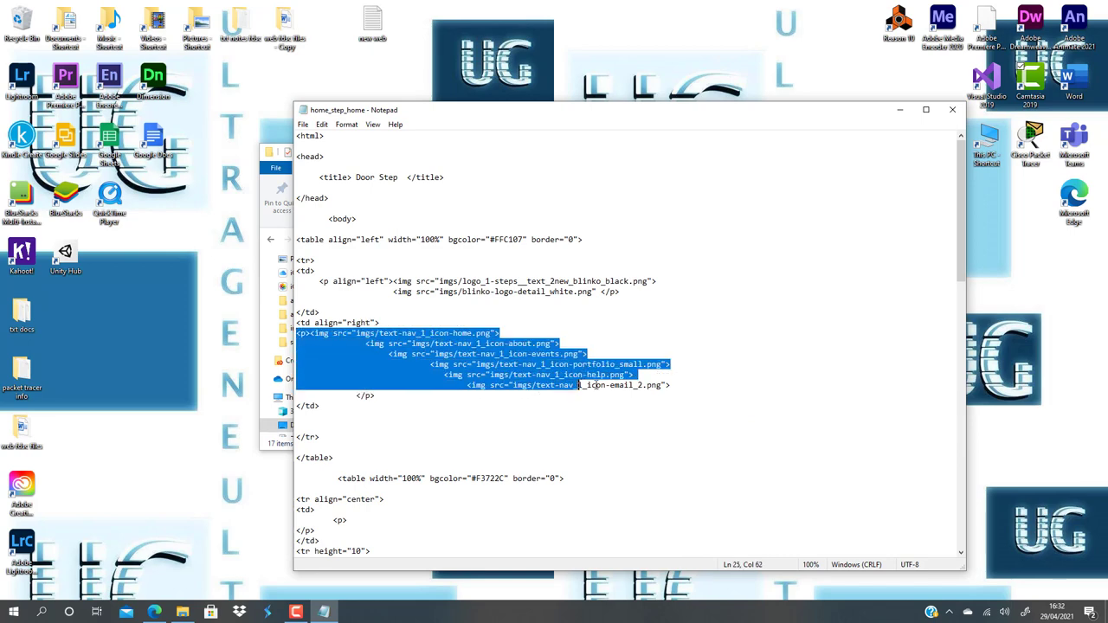
left_click(638, 433)
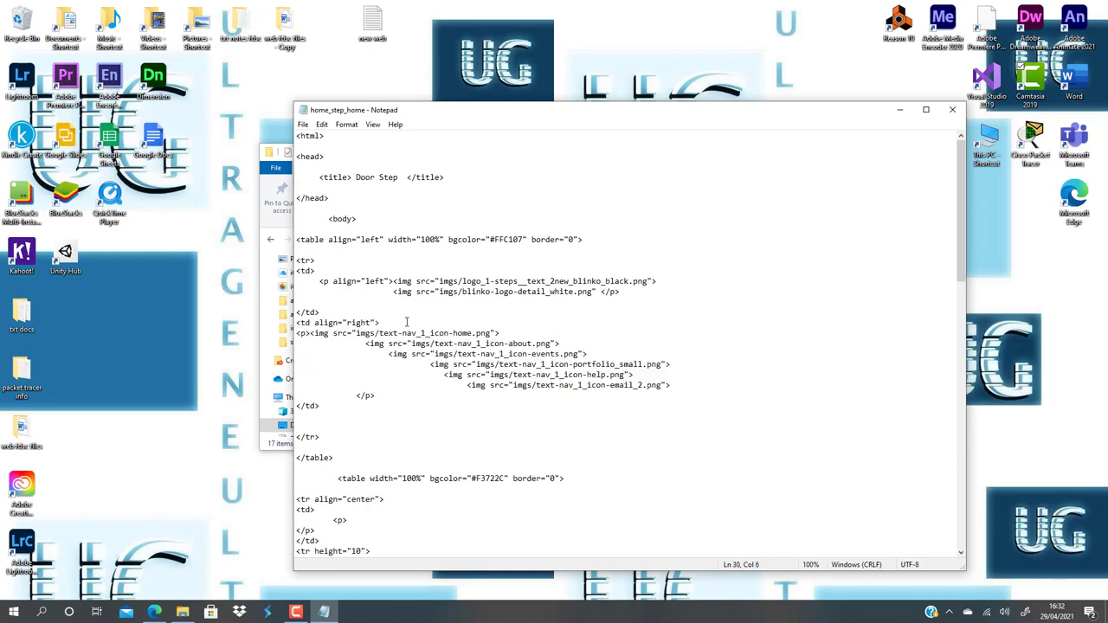
left_click(407, 177)
key("BackSpace")
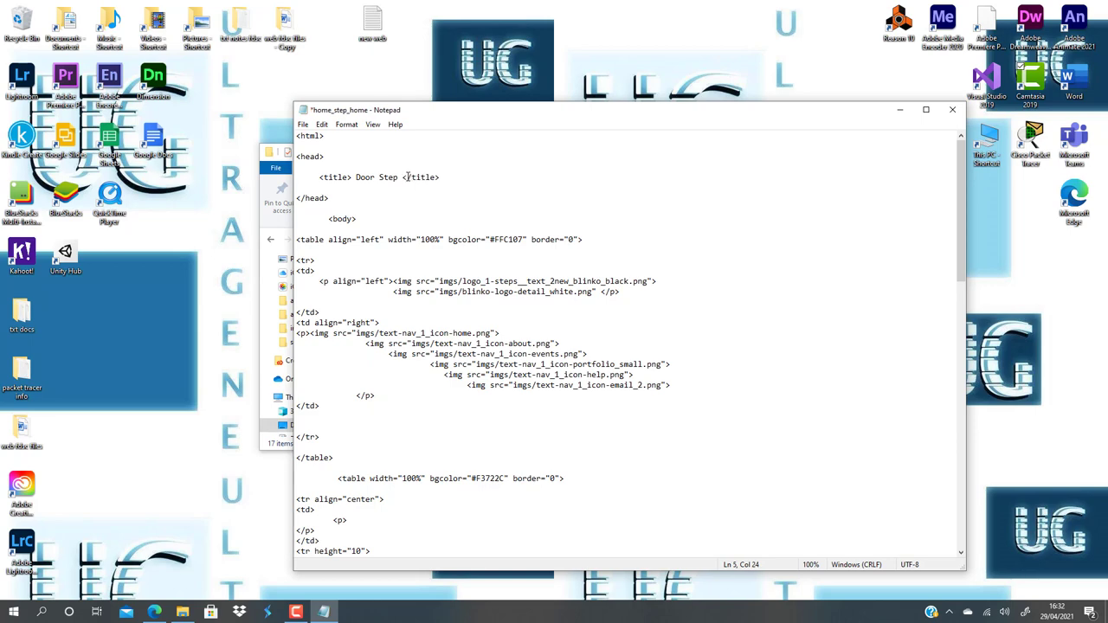
left_click(454, 227)
scroll(476, 507, "down", 3)
scroll(529, 422, "down", 3)
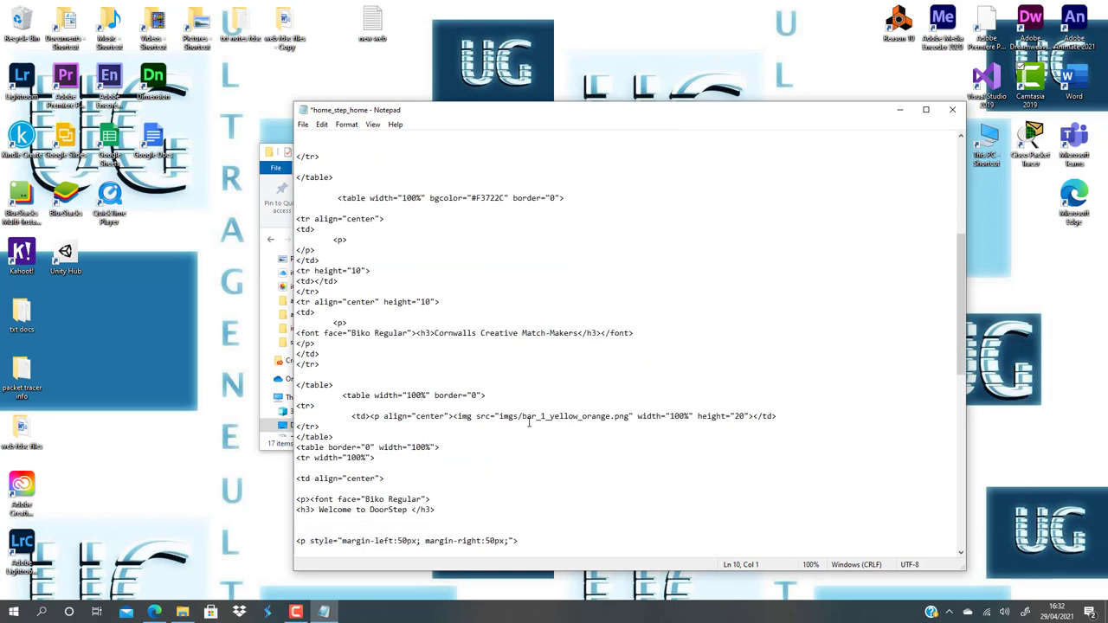
Resize and reposition the Notepad window, then minimize File Explorer so the code is visible
left_click(925, 110)
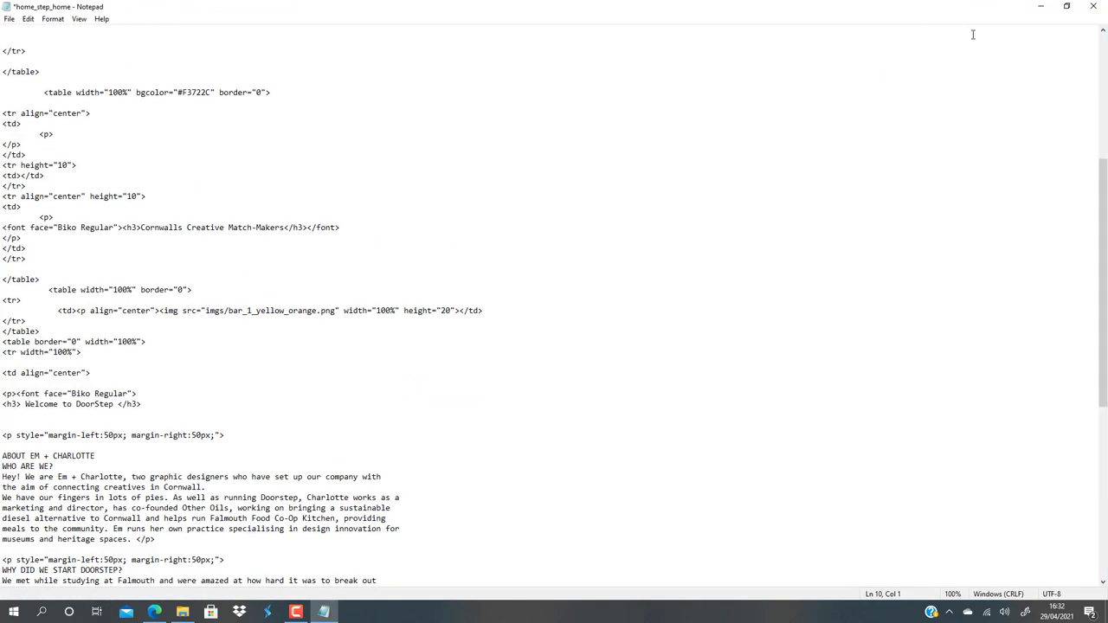
left_click(1066, 6)
left_click_drag(532, 117, 606, 74)
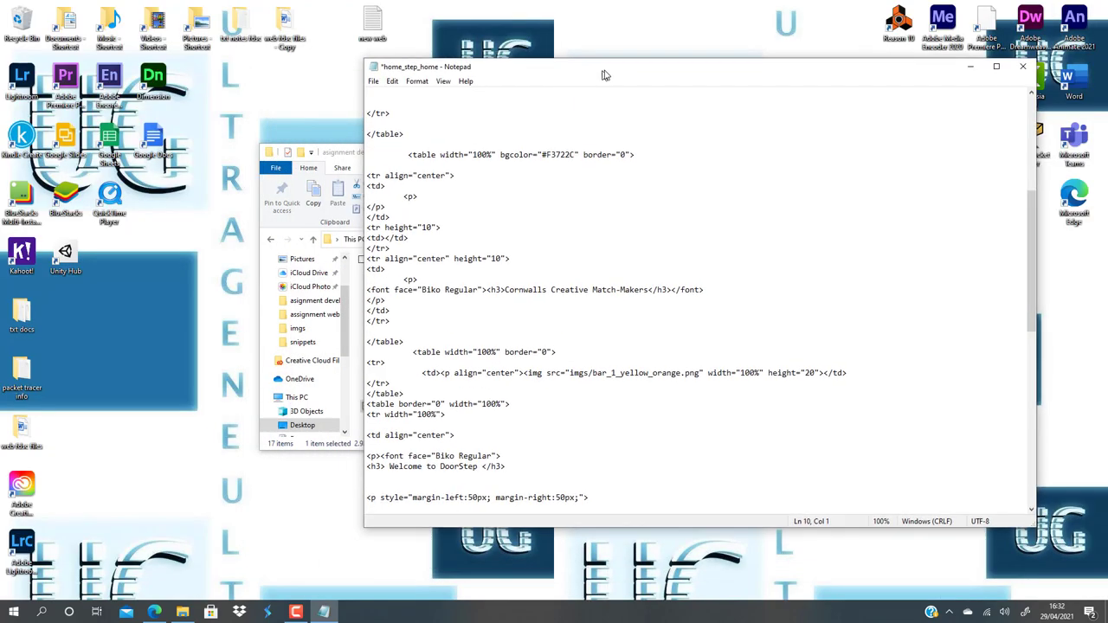
left_click(339, 156)
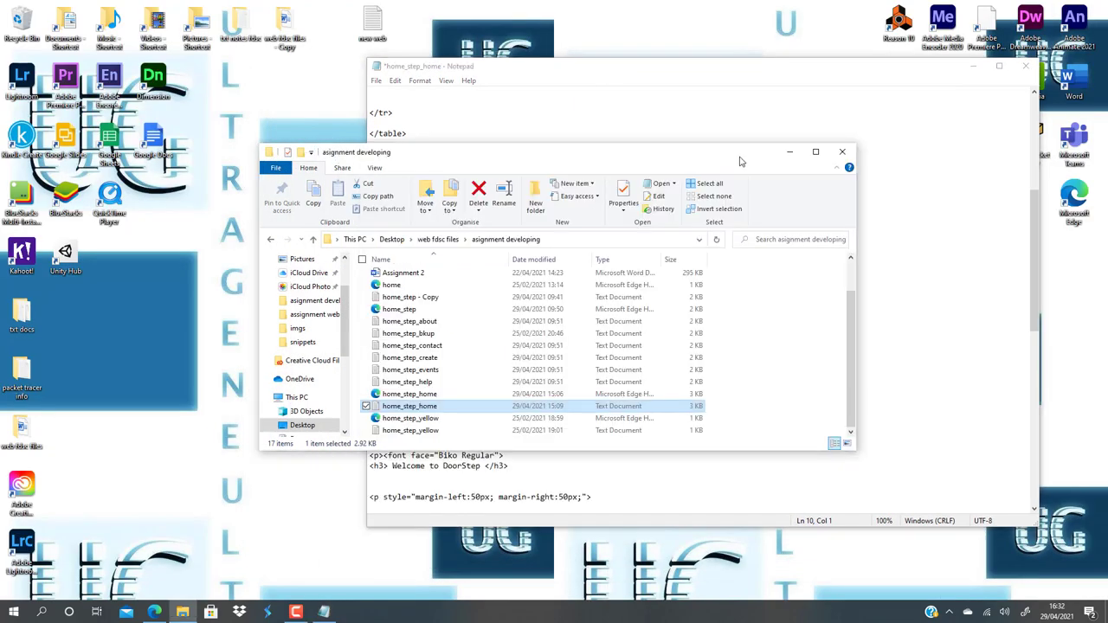
left_click(789, 152)
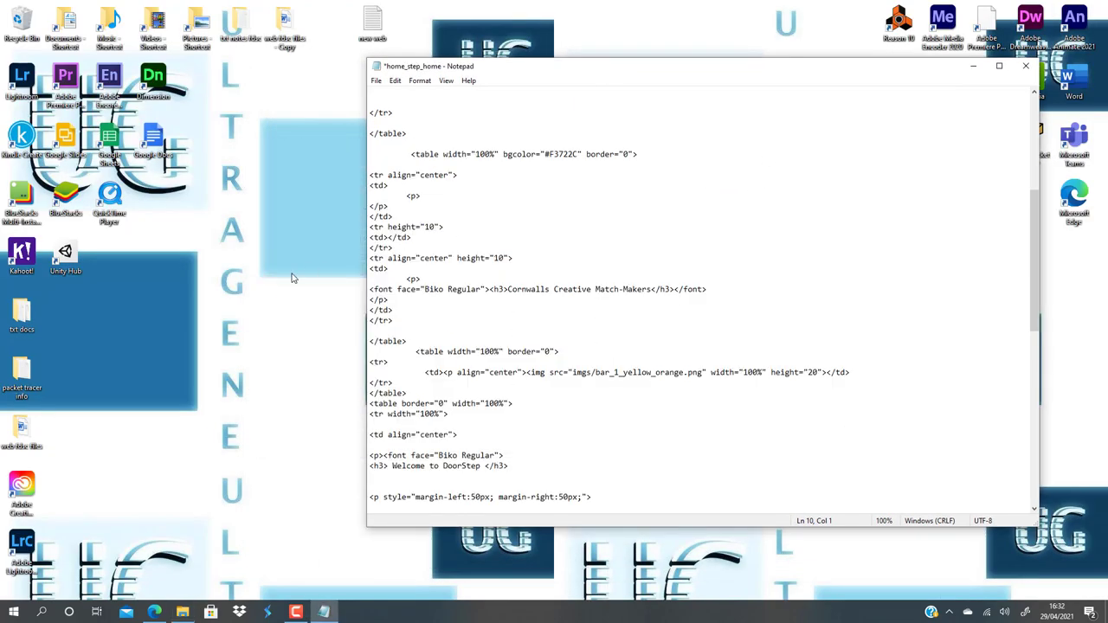
scroll(571, 342, "down", 3)
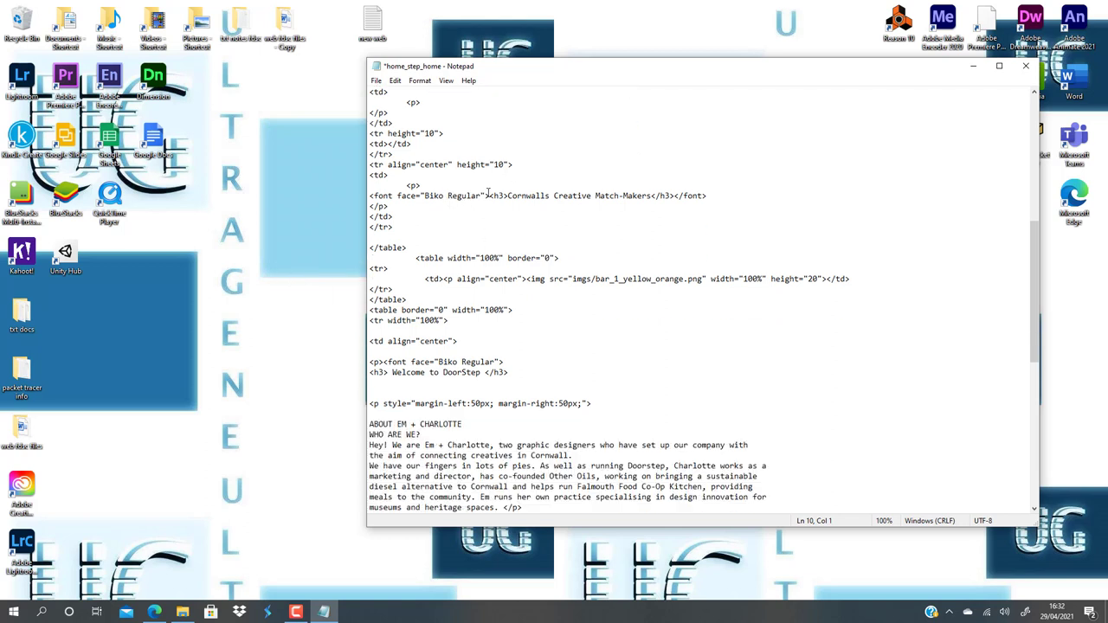
Highlight the tagline's Biko Regular font attribute, then bring the site folder forward
left_click_drag(486, 195, 383, 196)
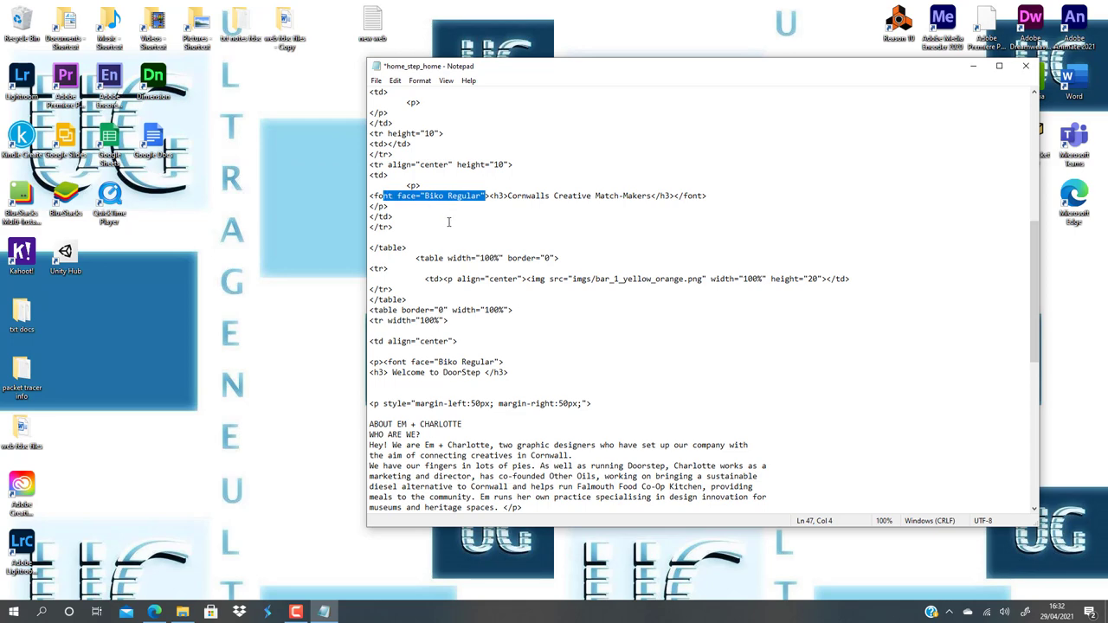
left_click(448, 223)
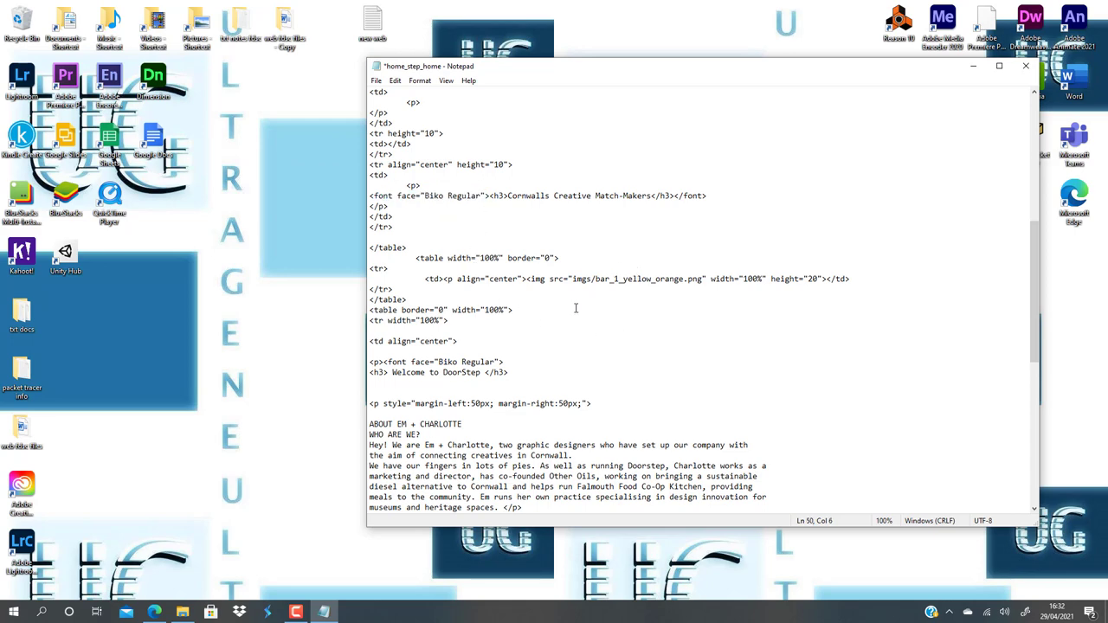
scroll(573, 314, "down", 3)
scroll(573, 314, "down", 3)
scroll(580, 320, "down", 3)
scroll(589, 327, "down", 2)
scroll(589, 329, "up", 1)
scroll(590, 362, "down", 1)
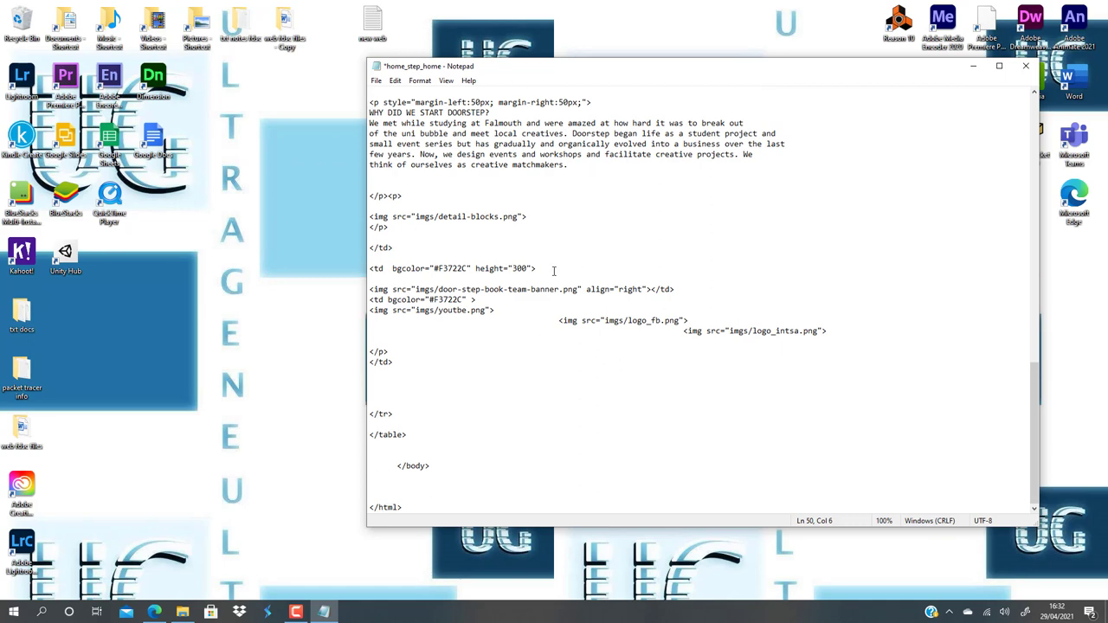
scroll(551, 278, "up", 2)
scroll(545, 312, "up", 3)
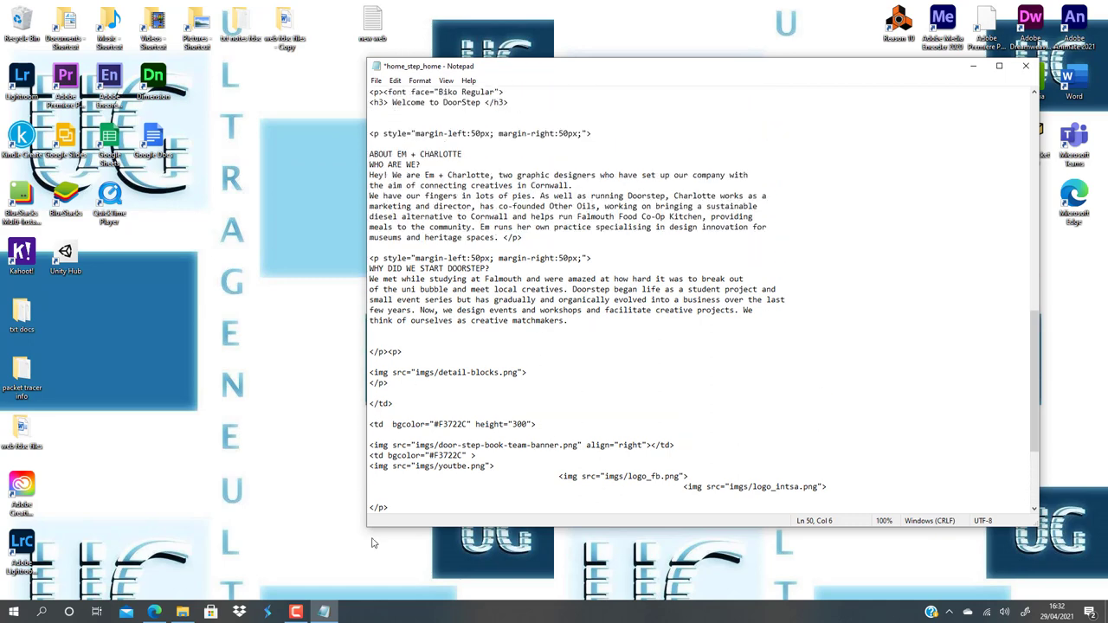
left_click(185, 612)
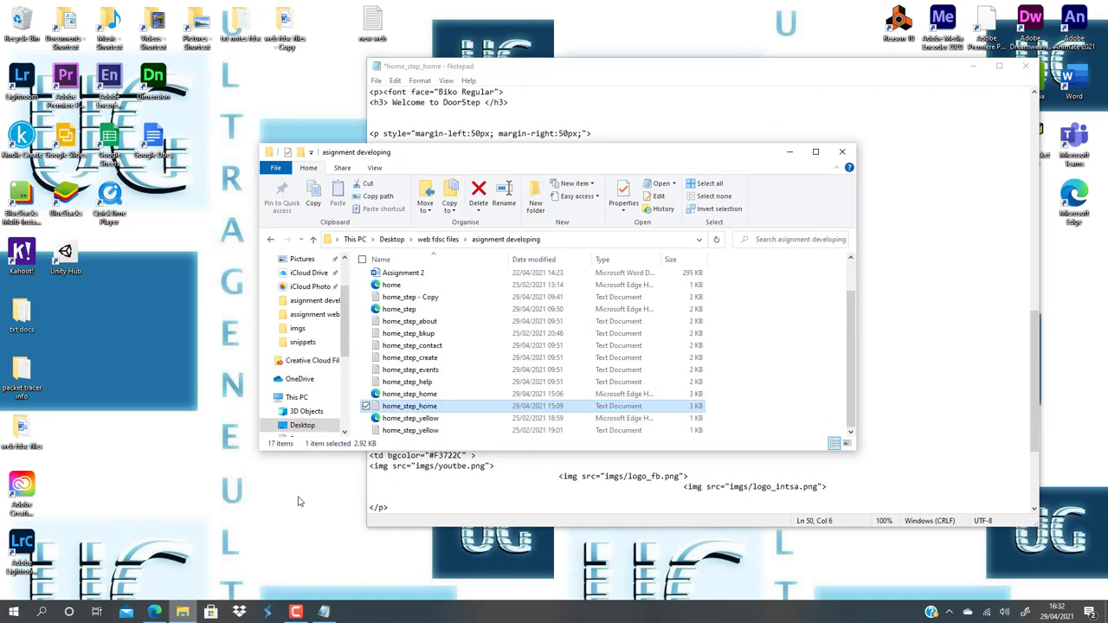
Open home_step_home.html in Edge and watch the DoorStep page reflow at different window widths
double_click(409, 394)
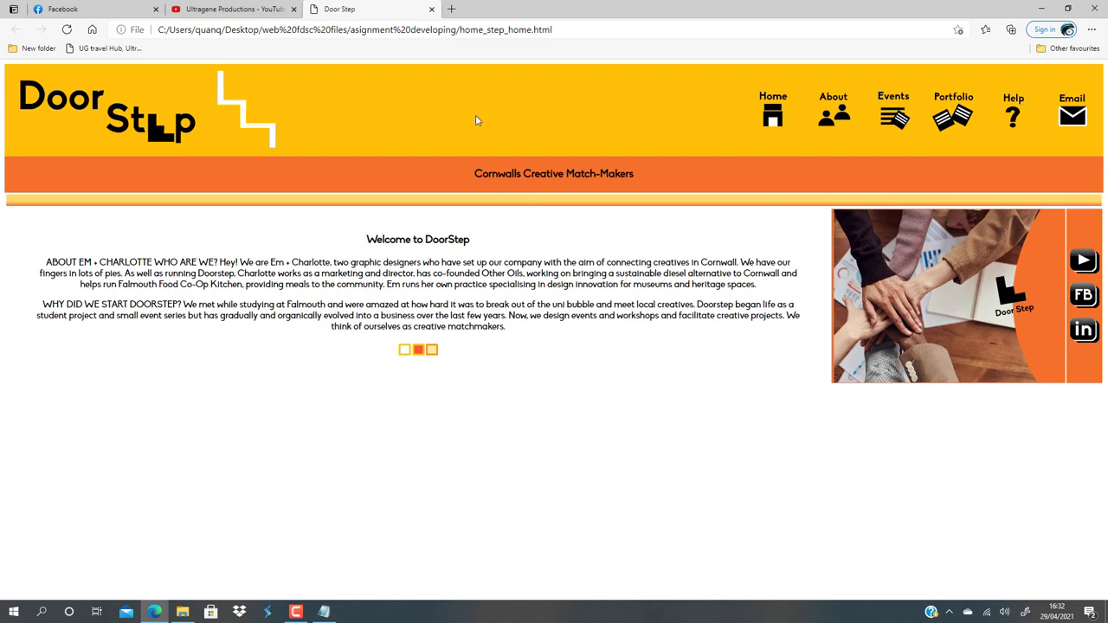
left_click(1067, 9)
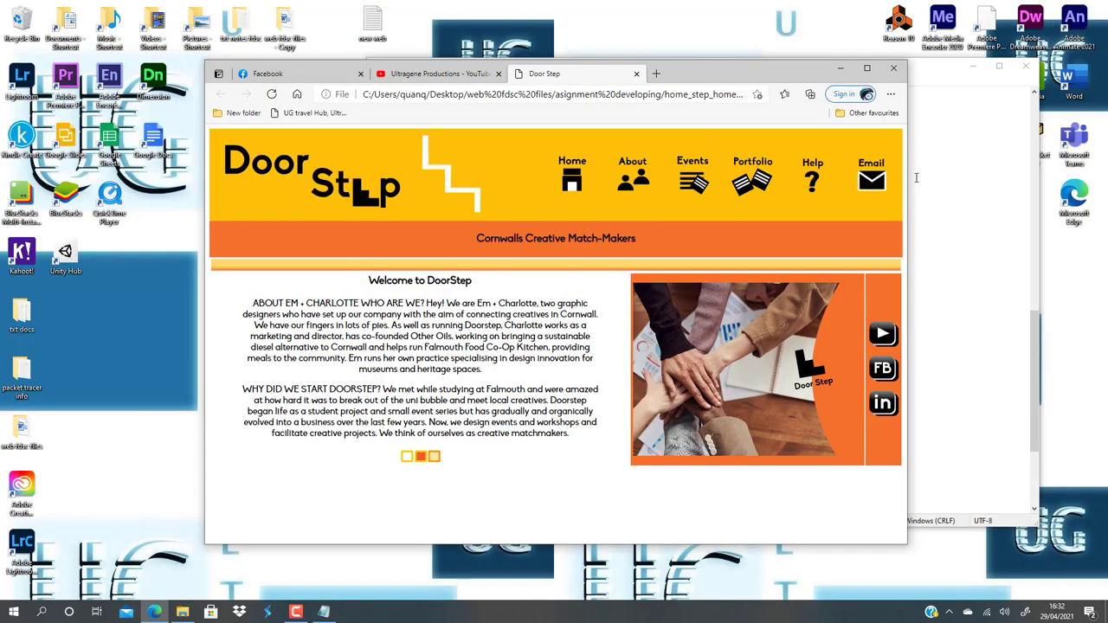
left_click_drag(907, 176, 1065, 176)
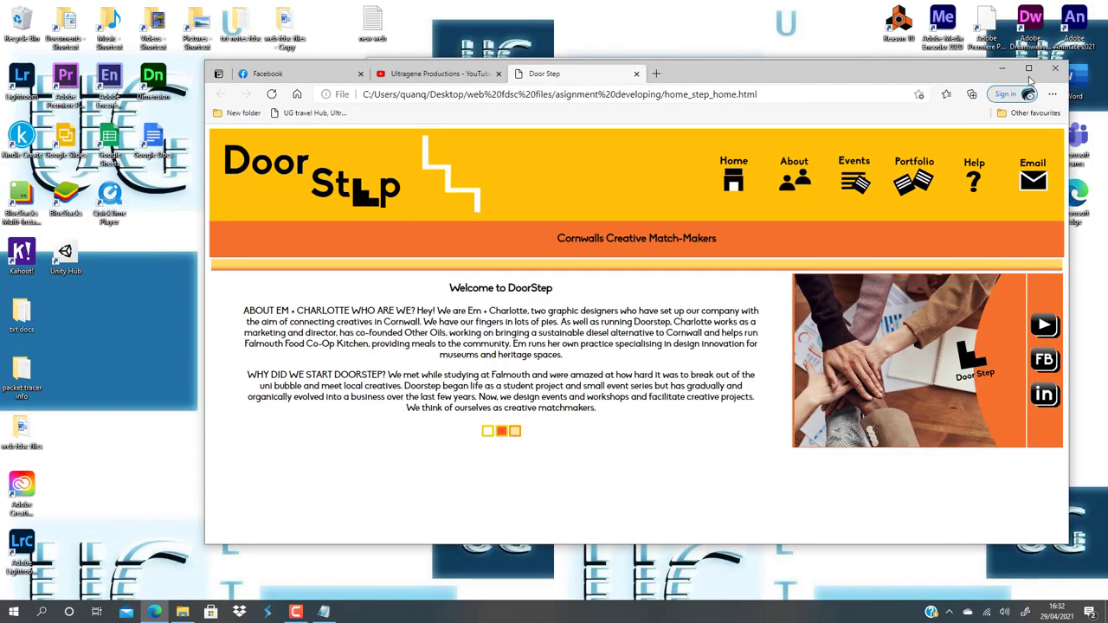
left_click(1028, 68)
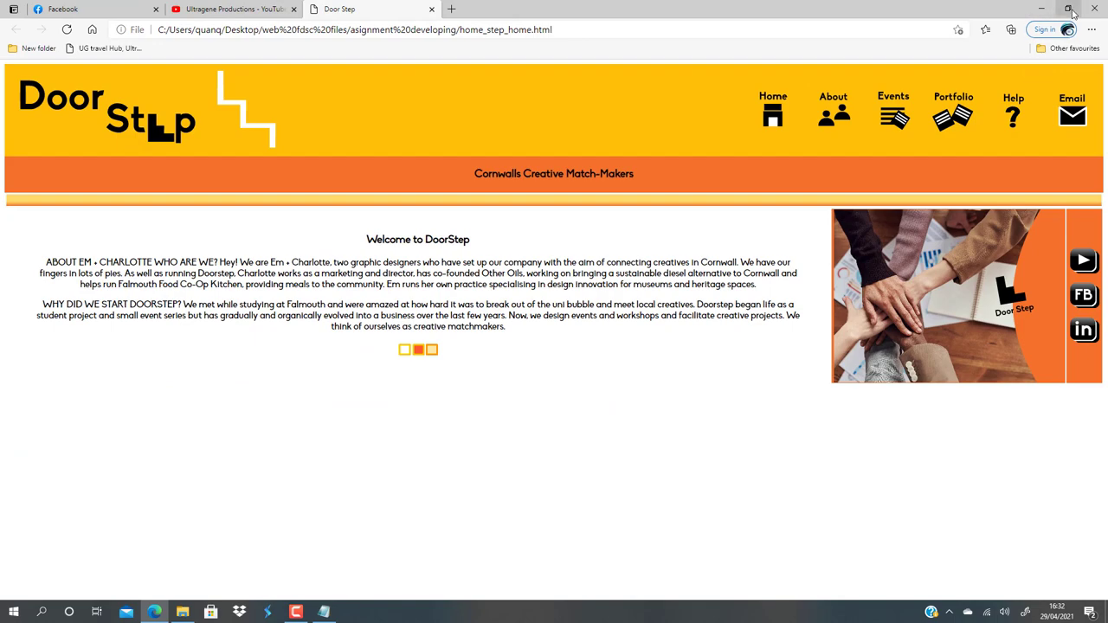
left_click(1067, 10)
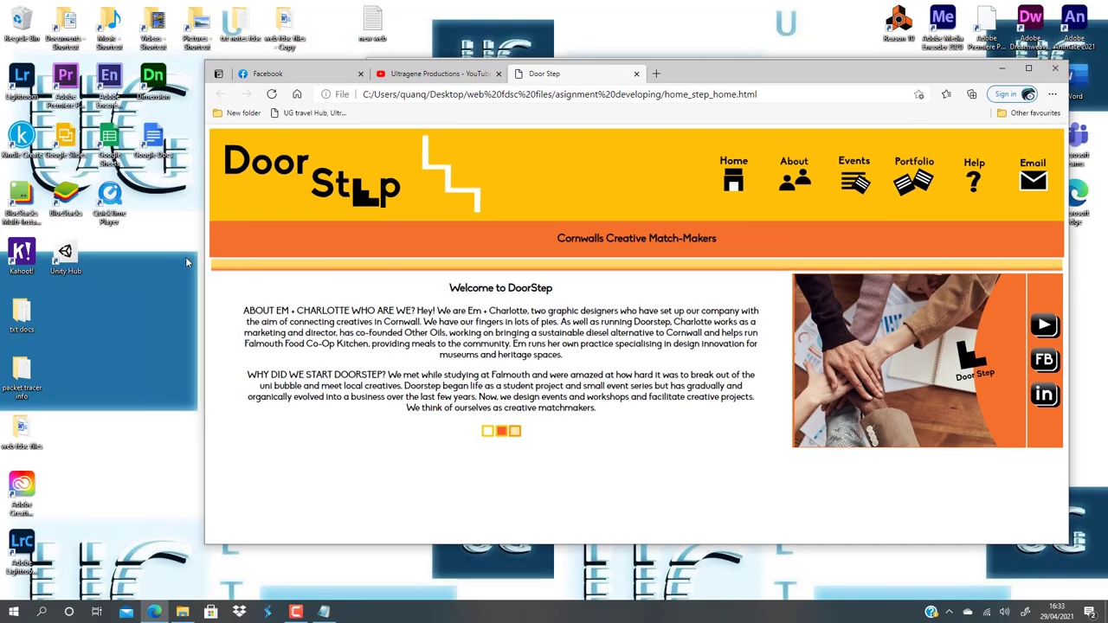
left_click_drag(206, 256, 26, 257)
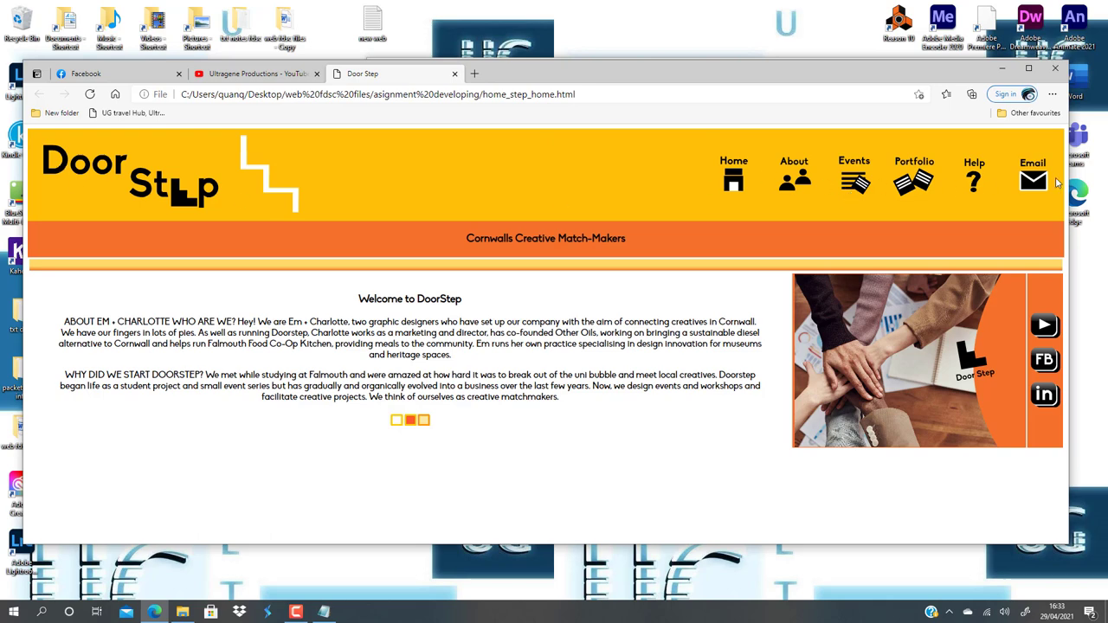
Highlight the header table code, including the portfolio, help and email navigation icon lines
left_click(1002, 69)
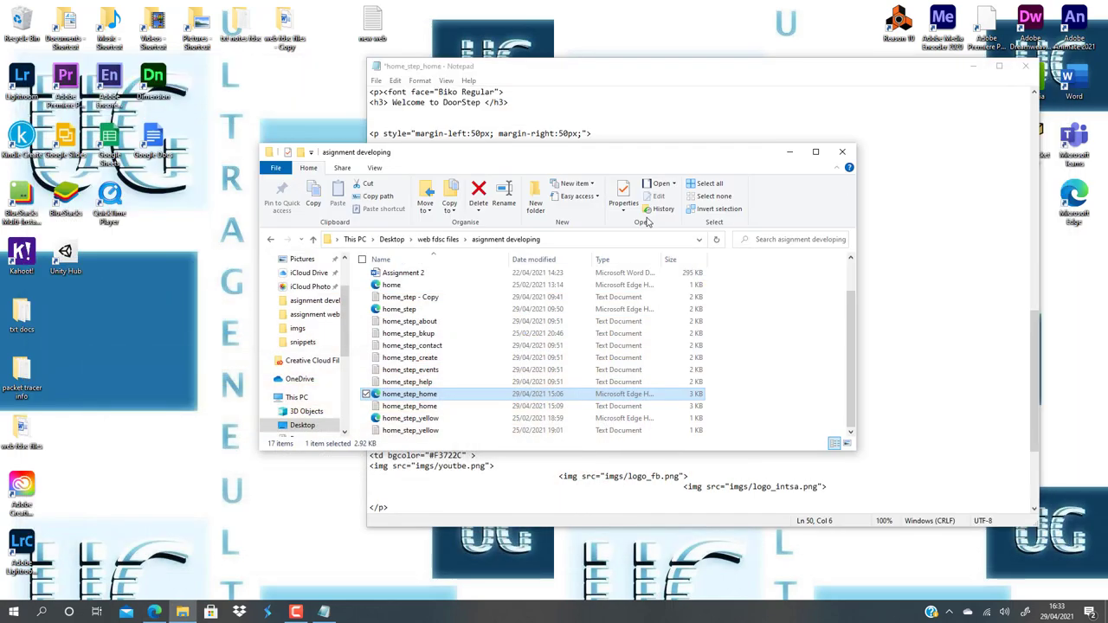
left_click(790, 152)
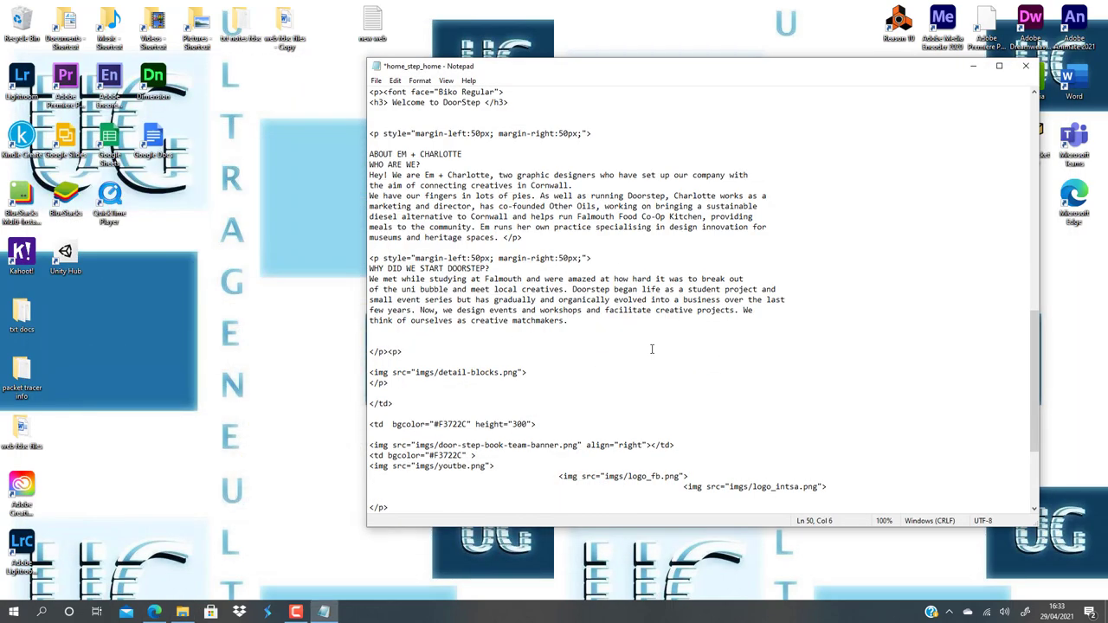
scroll(654, 351, "up", 3)
scroll(654, 351, "up", 3)
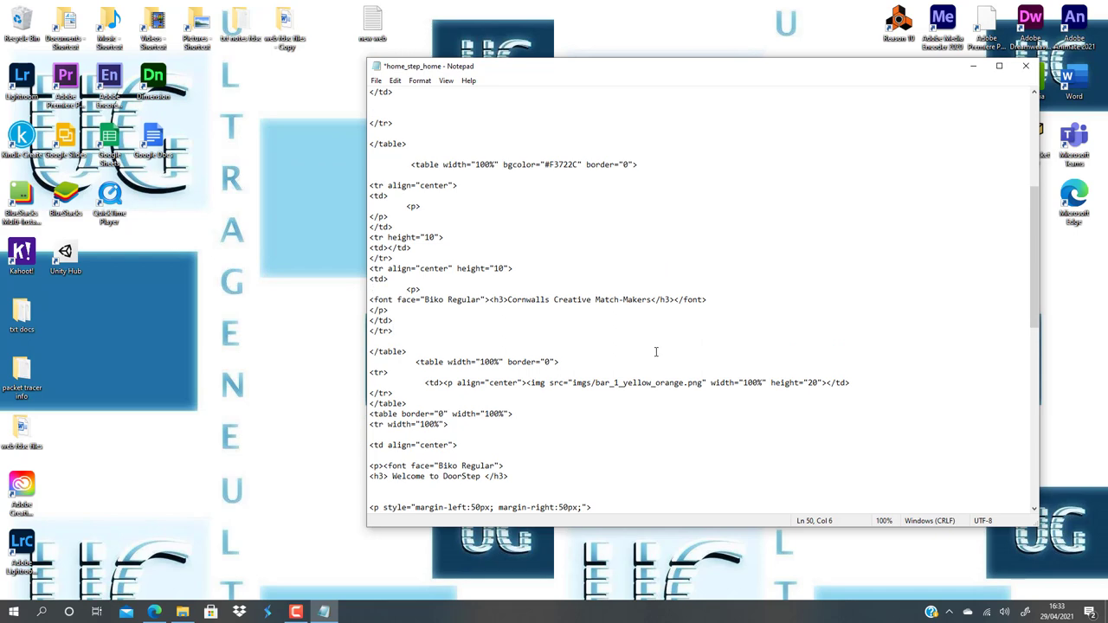
scroll(655, 351, "up", 3)
scroll(655, 352, "up", 3)
scroll(655, 351, "up", 2)
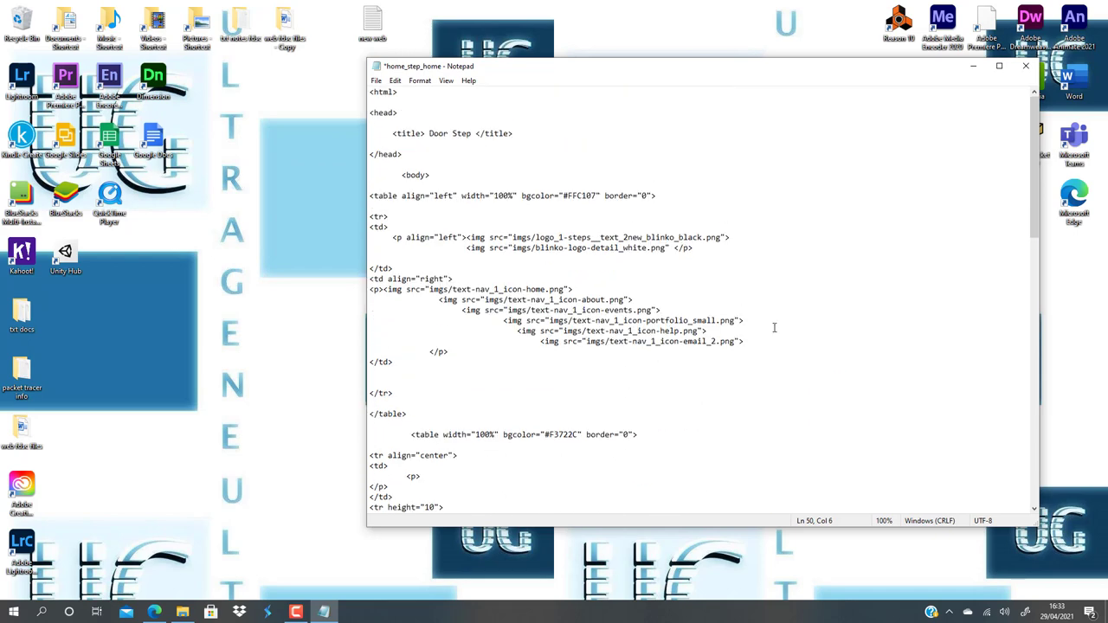
left_click_drag(746, 341, 383, 247)
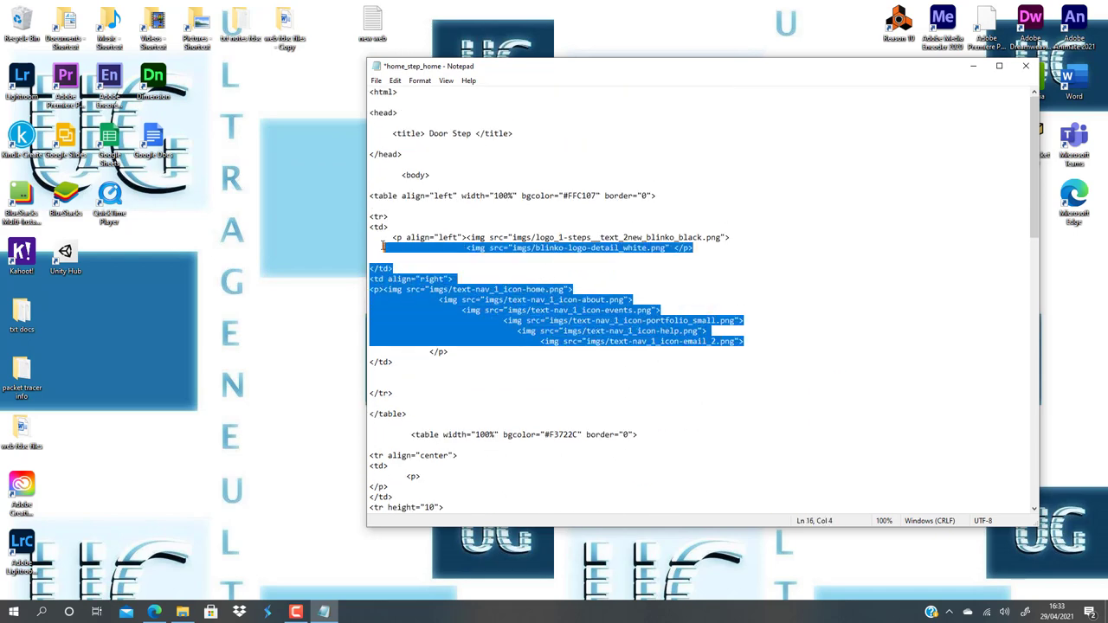
left_click_drag(382, 247, 370, 195)
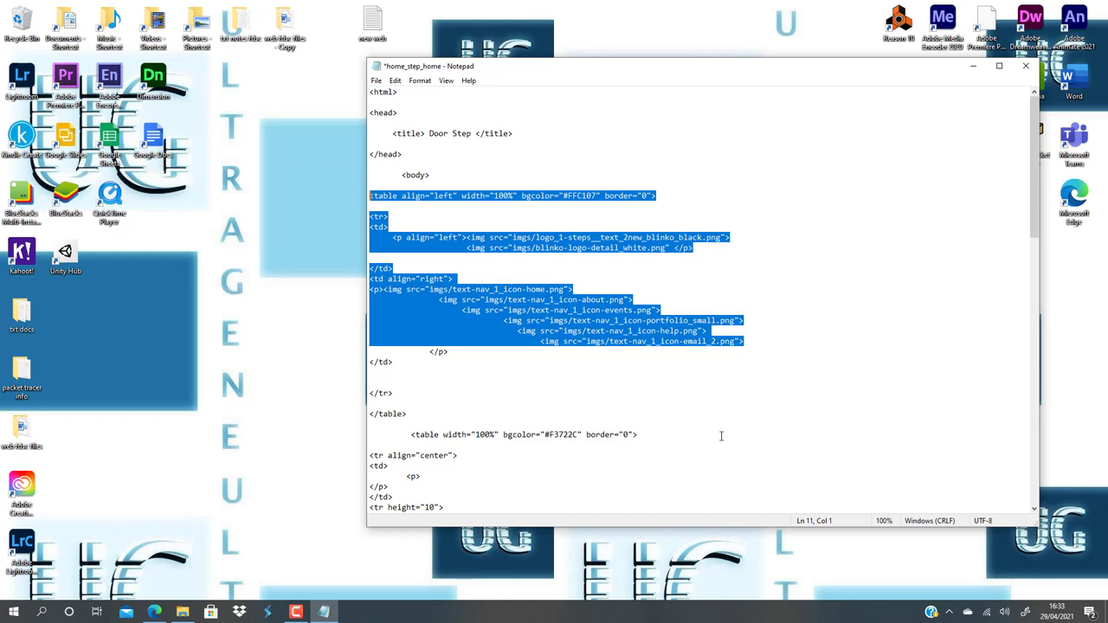
left_click(655, 378)
mouse_move(746, 343)
left_mouse_down()
mouse_move(526, 320)
mouse_move(371, 192)
left_mouse_up()
left_click(410, 414)
mouse_move(409, 414)
left_mouse_down()
mouse_move(369, 249)
mouse_move(371, 196)
left_mouse_up()
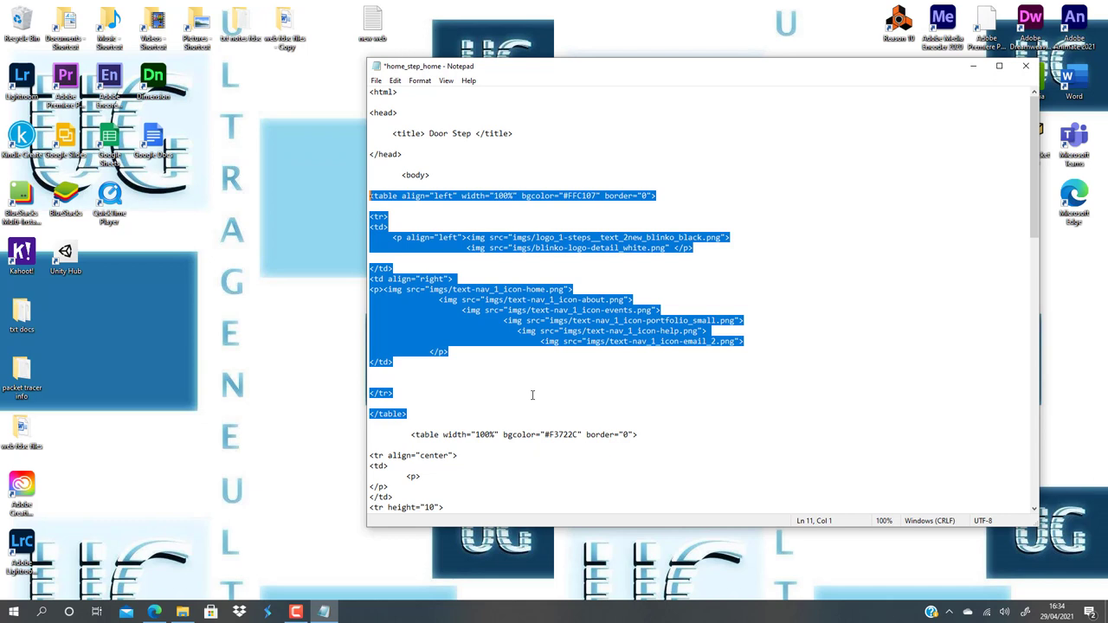
Minimize Notepad and show the DoorStep page in Edge maximized
left_click(976, 67)
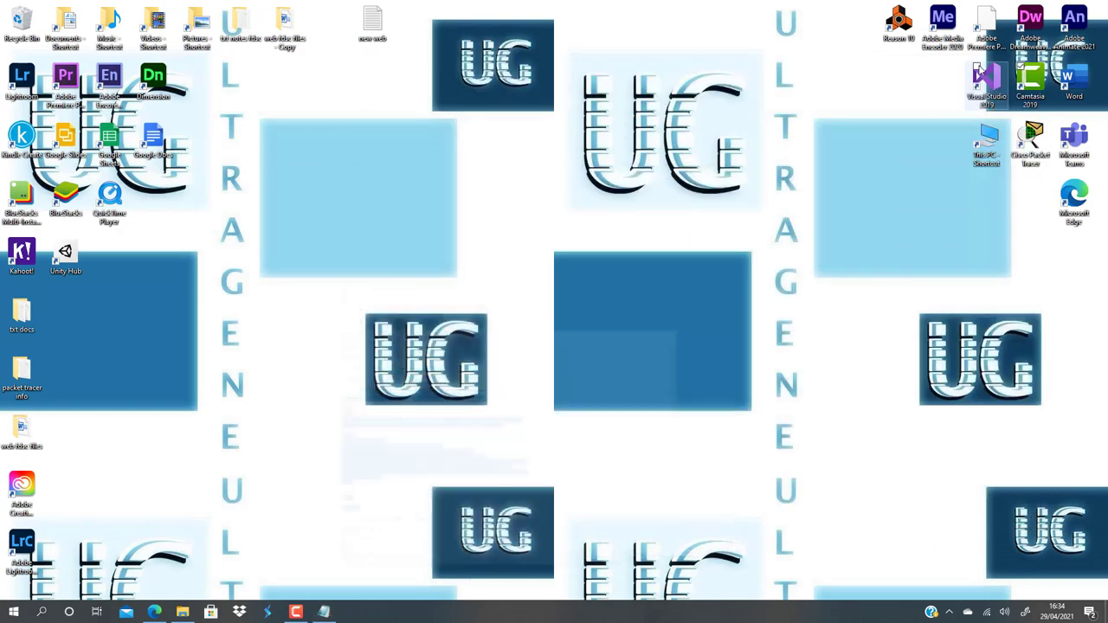
left_click(157, 612)
left_click(1030, 73)
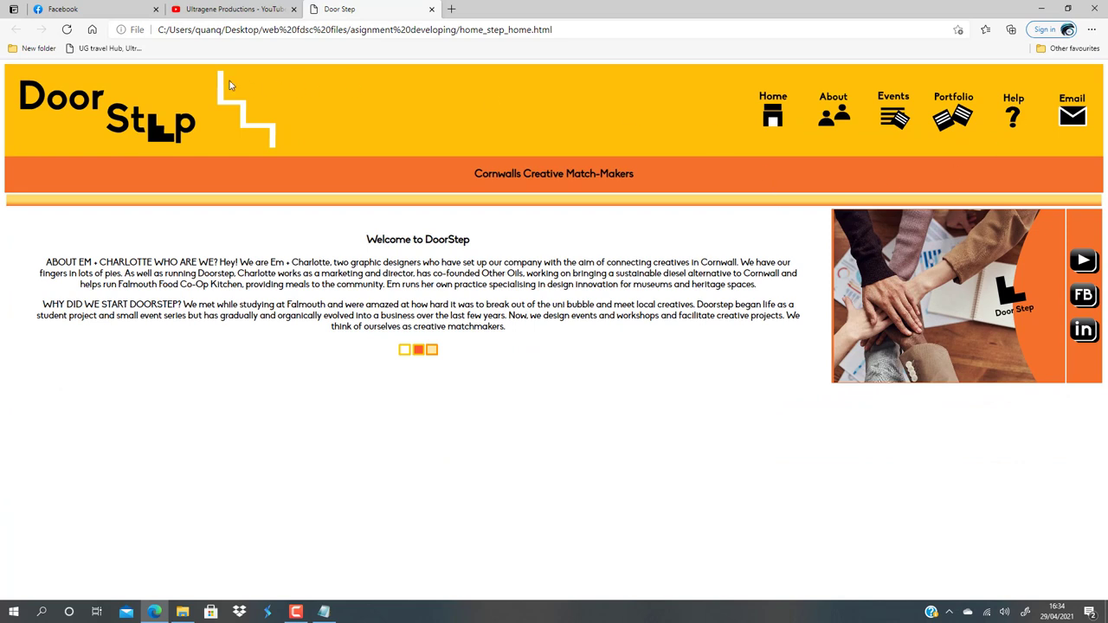